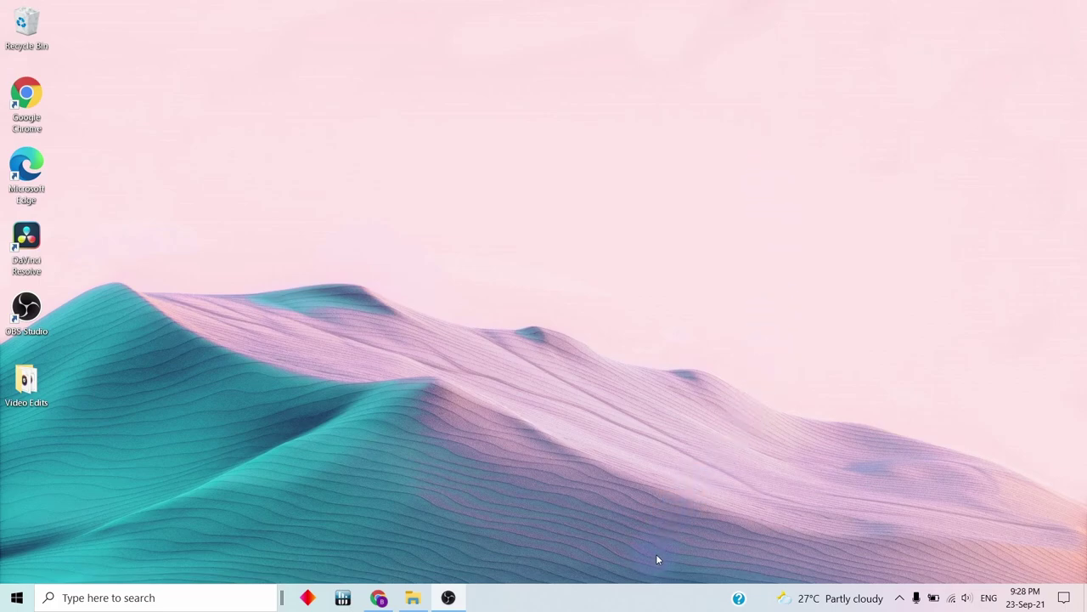
Open Task Manager from the taskbar and view Memory: 8.0 GB installed, 1 of 2 slots used
{"action": "right_click", "coordinate": [649, 597]}
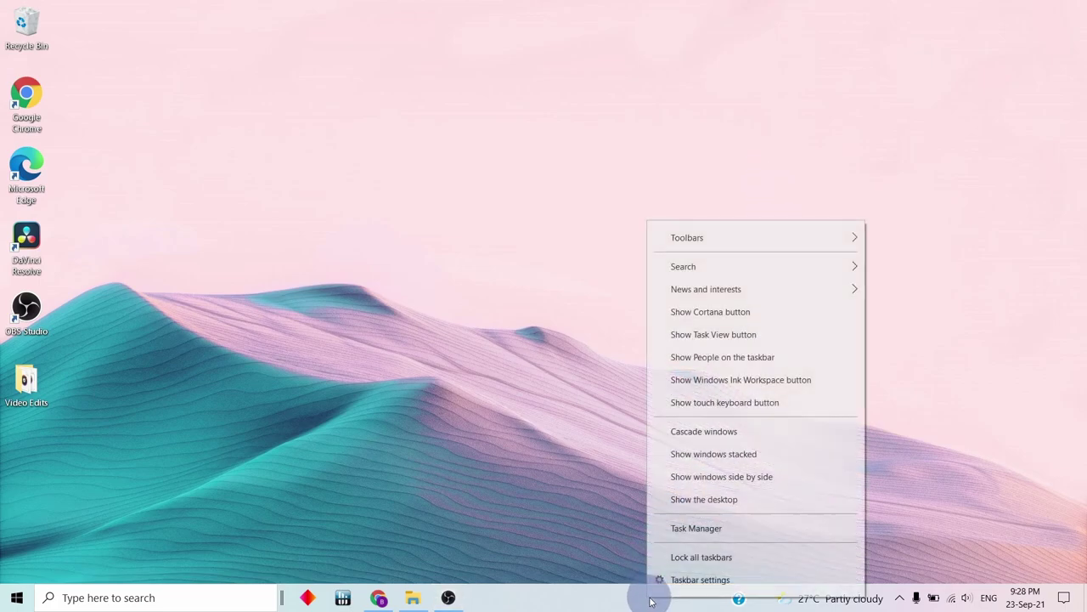
{"action": "left_click", "coordinate": [693, 528]}
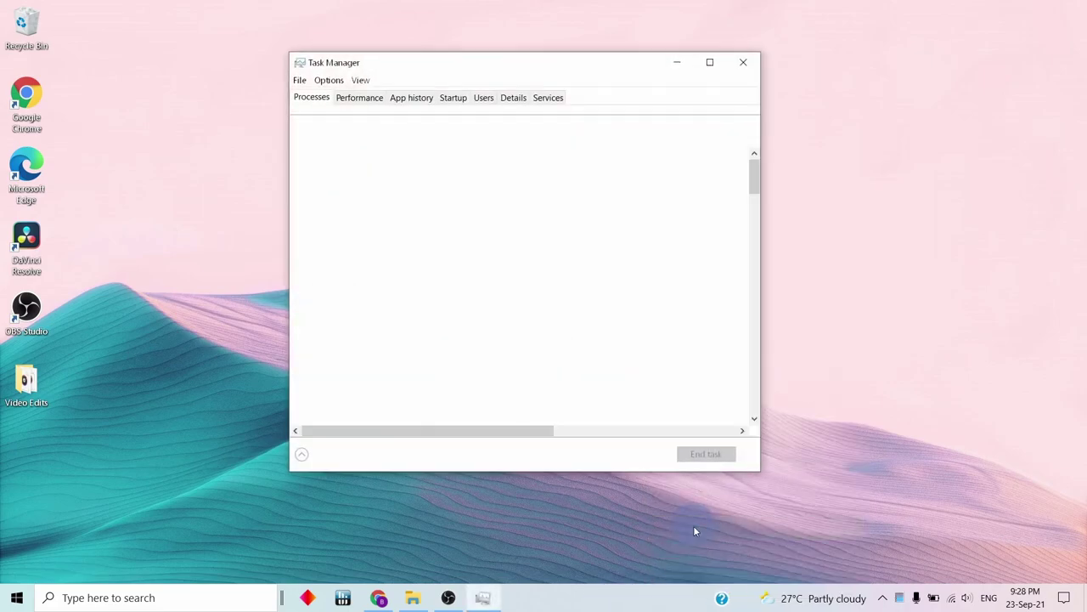
{"action": "left_click", "coordinate": [371, 99]}
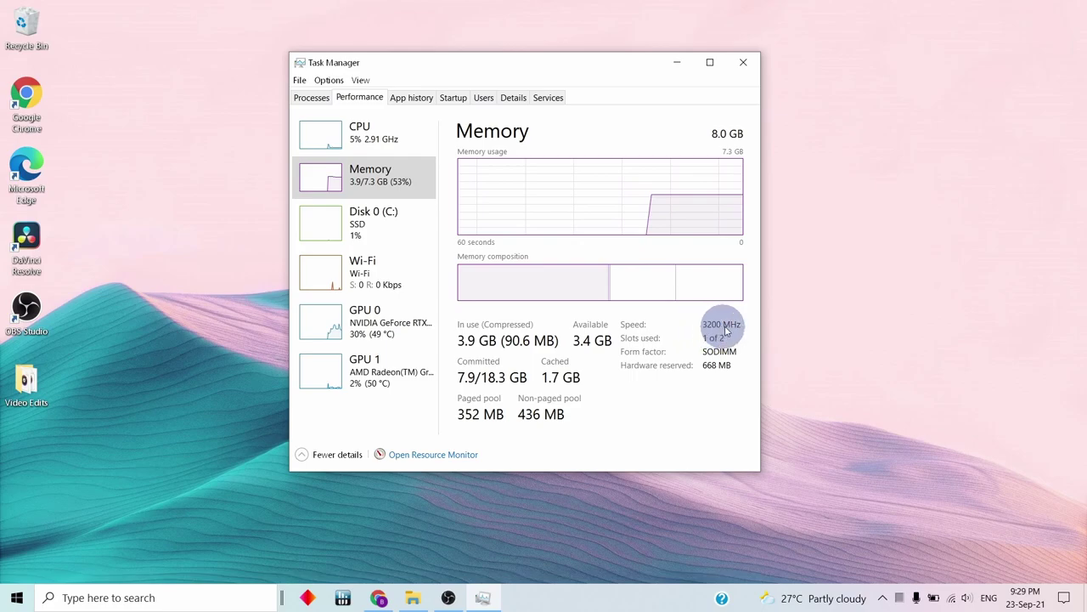
{"action": "mouse_move", "coordinate": [718, 344]}
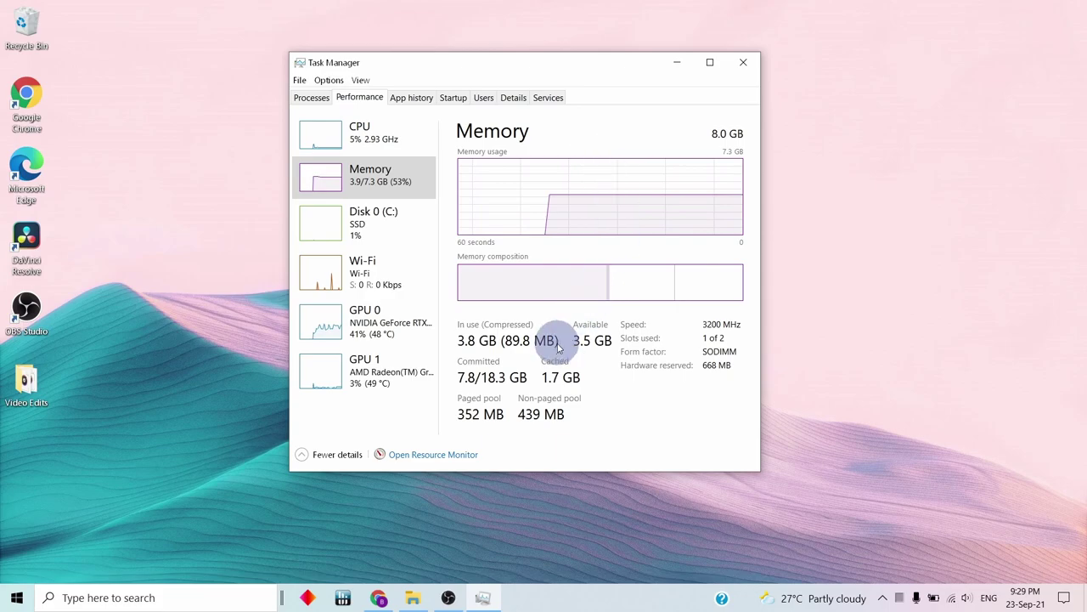
{"action": "left_click", "coordinate": [314, 97]}
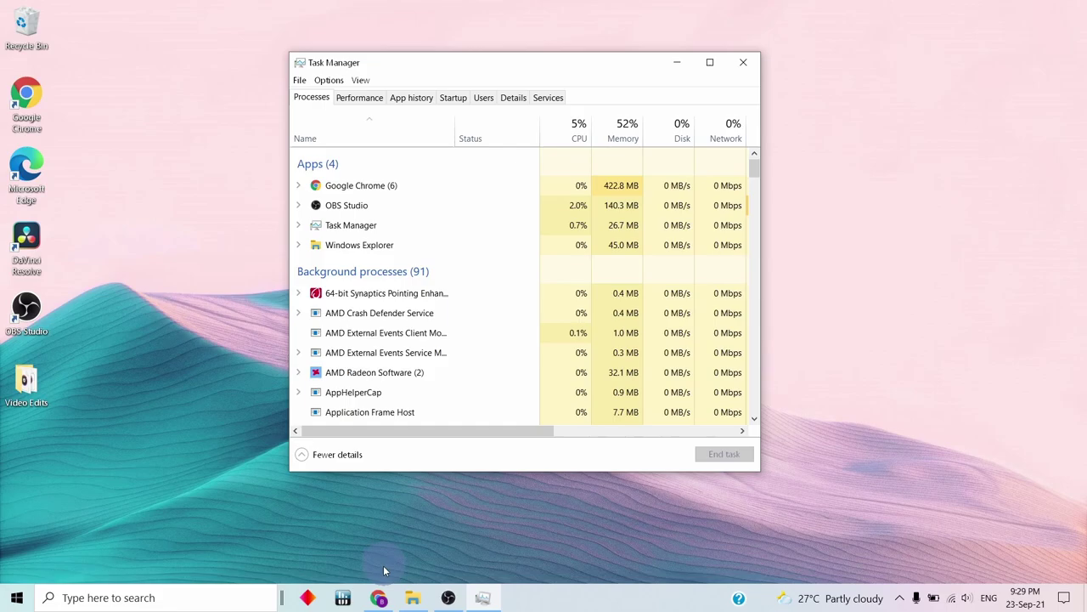
In Chrome, view the HP Victus page and YouTube home, then open the k-indie picks video
{"action": "left_click", "coordinate": [378, 598]}
{"action": "left_click", "coordinate": [133, 11]}
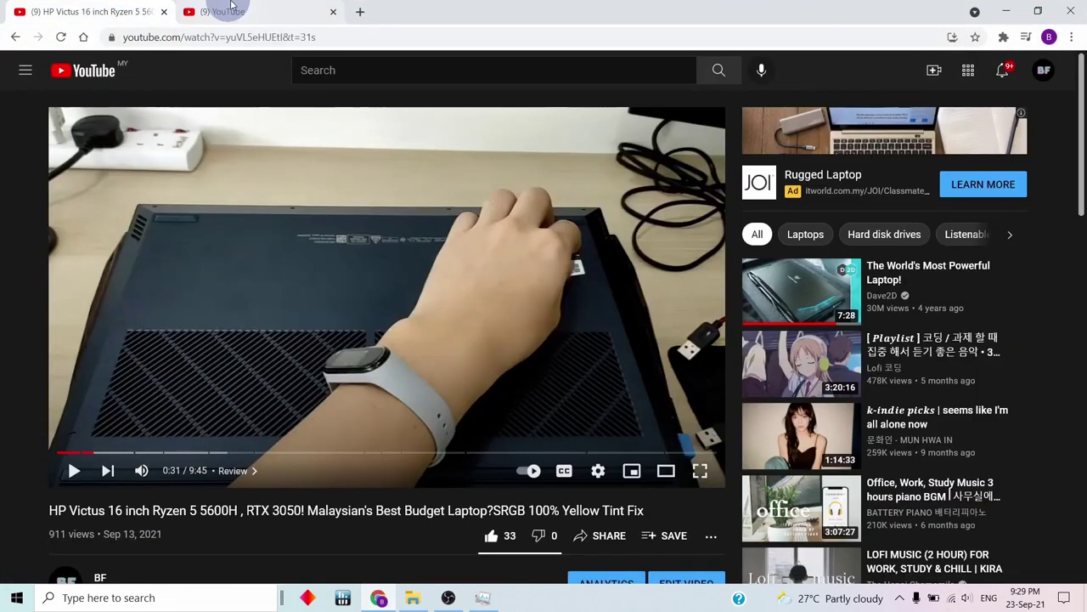
{"action": "left_click", "coordinate": [229, 12]}
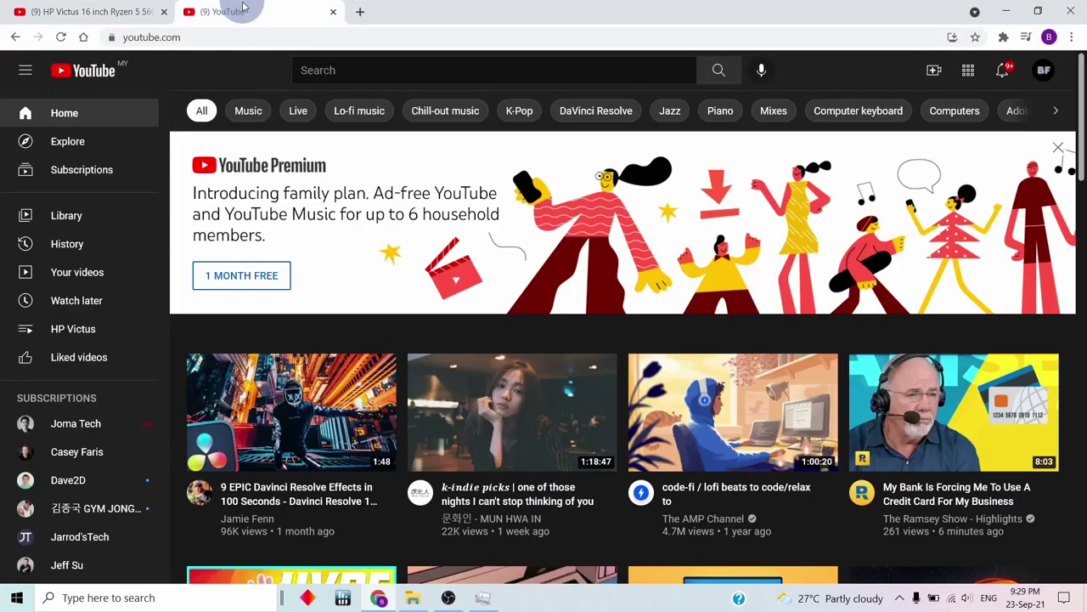
{"action": "left_click", "coordinate": [524, 444]}
Load YouTube in a new tab and minimize Chrome
{"action": "left_click", "coordinate": [360, 12]}
{"action": "type", "text": "yout"}
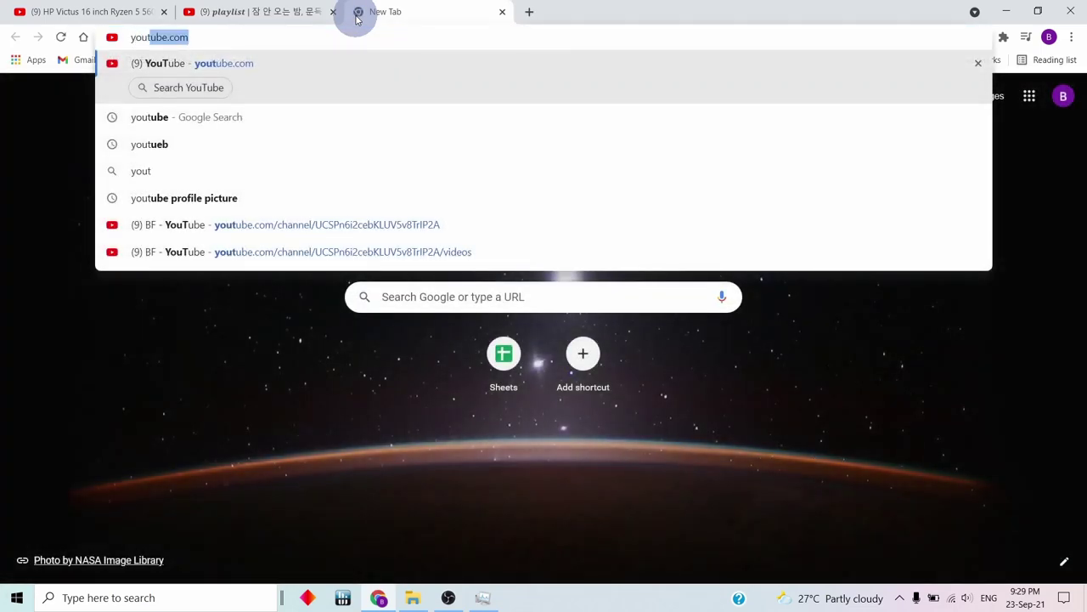
{"action": "key", "text": "Return"}
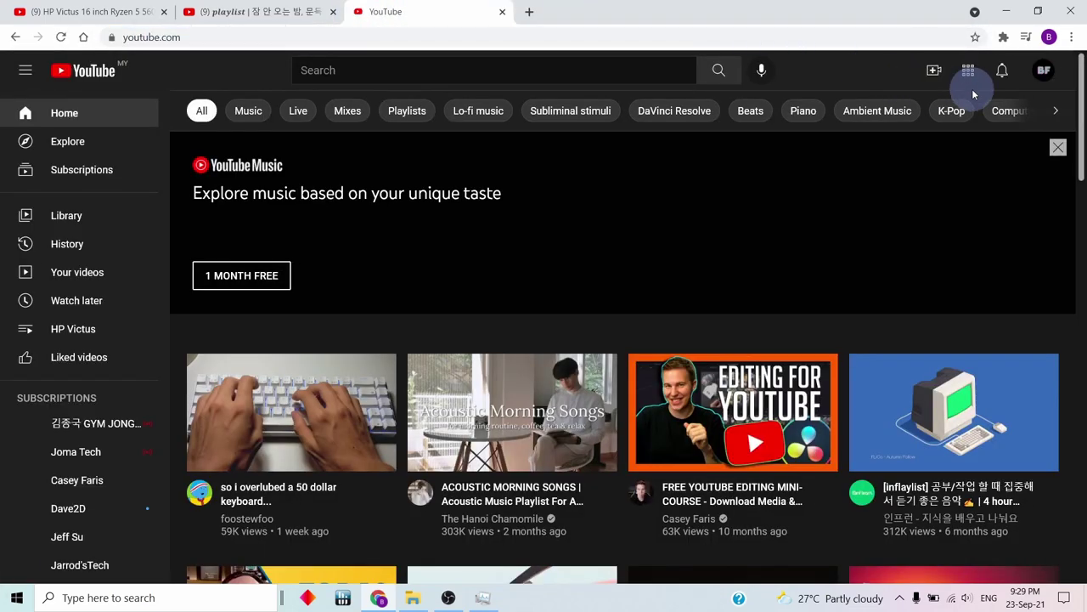
{"action": "left_click", "coordinate": [1008, 13]}
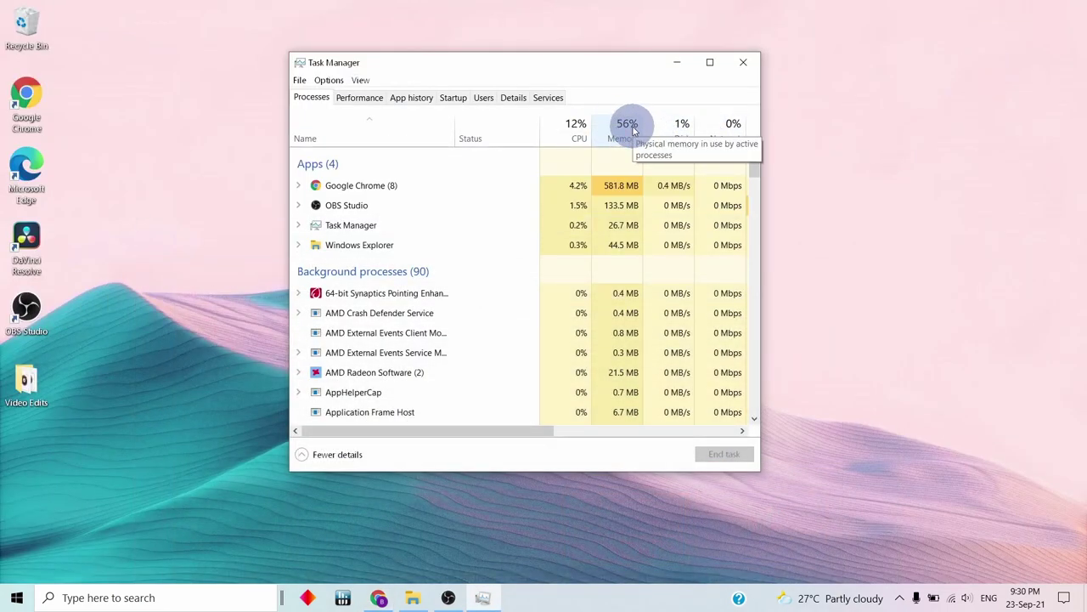
Launch DaVinci Resolve from its desktop shortcut, pushing memory use to 78% at 1,541.2 MB
{"action": "left_click", "coordinate": [38, 246]}
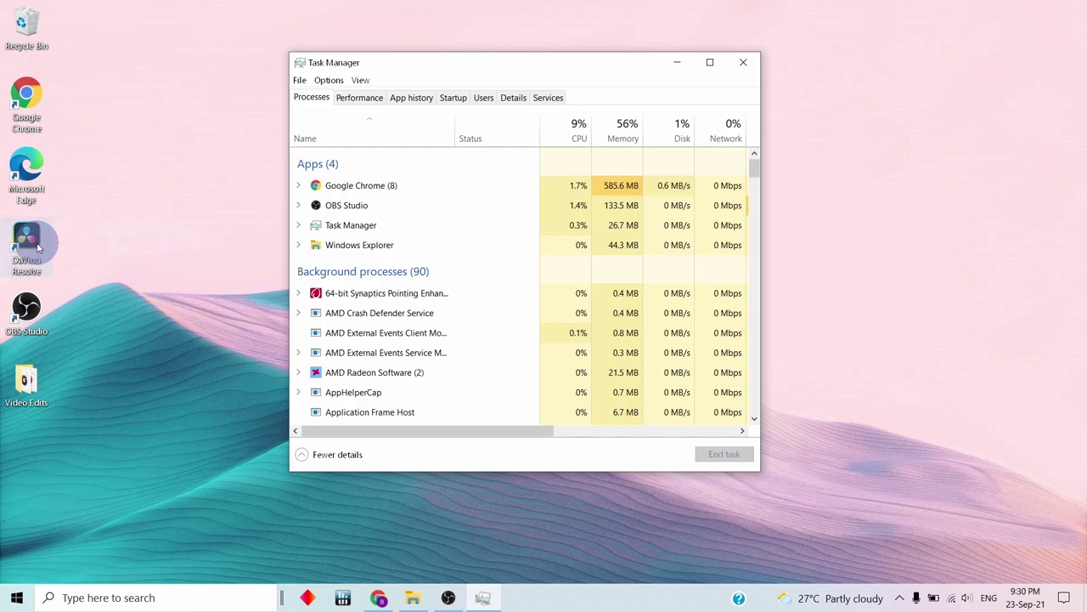
{"action": "double_click", "coordinate": [38, 246]}
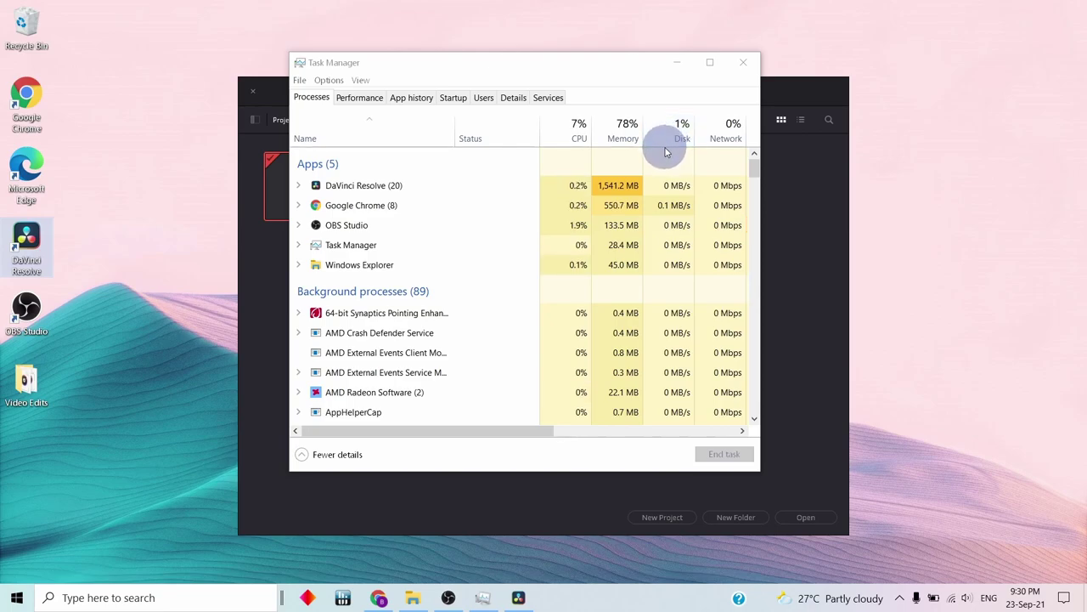
Open Command Prompt by searching for cmd
{"action": "left_click", "coordinate": [143, 597]}
{"action": "type", "text": "cmd"}
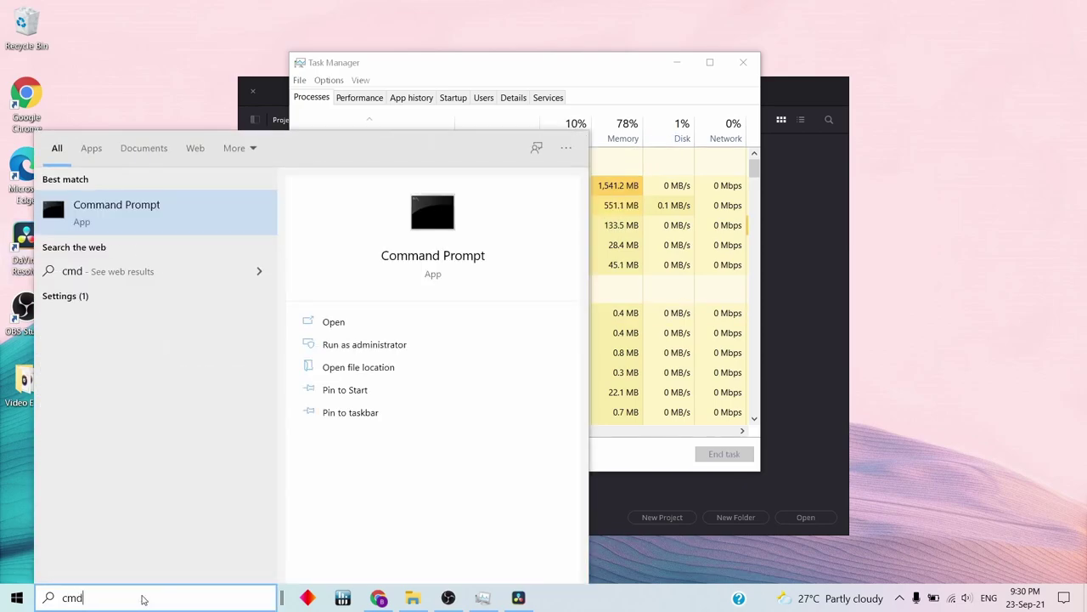
{"action": "key", "text": "Return"}
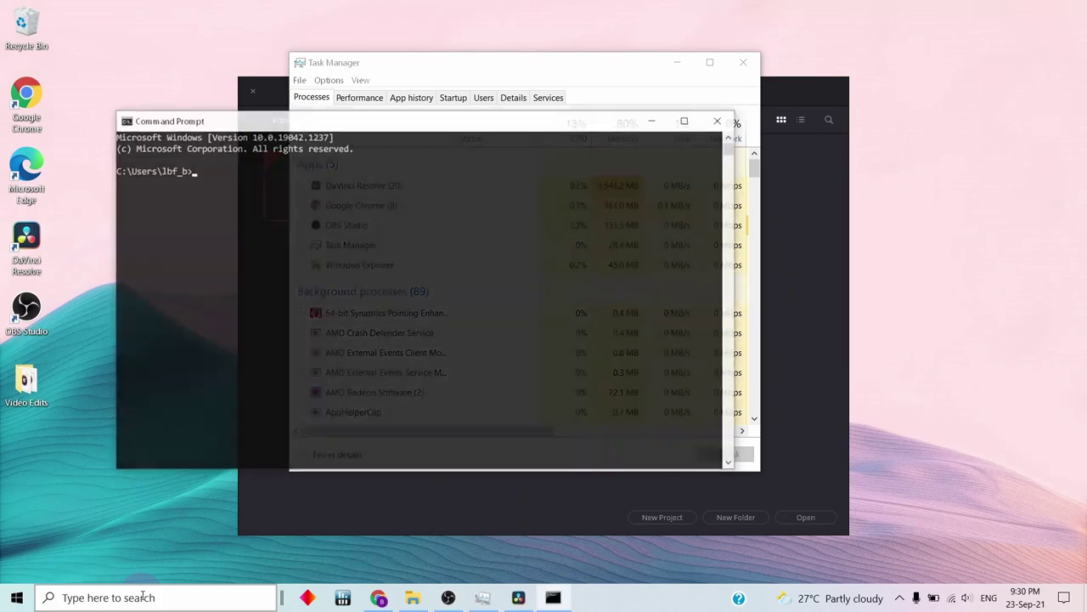
Run 'wmic memphysical get MaxCapacity, MemoryDevices' and copy the MaxCapacity value 33554432
{"action": "left_click", "coordinate": [195, 145]}
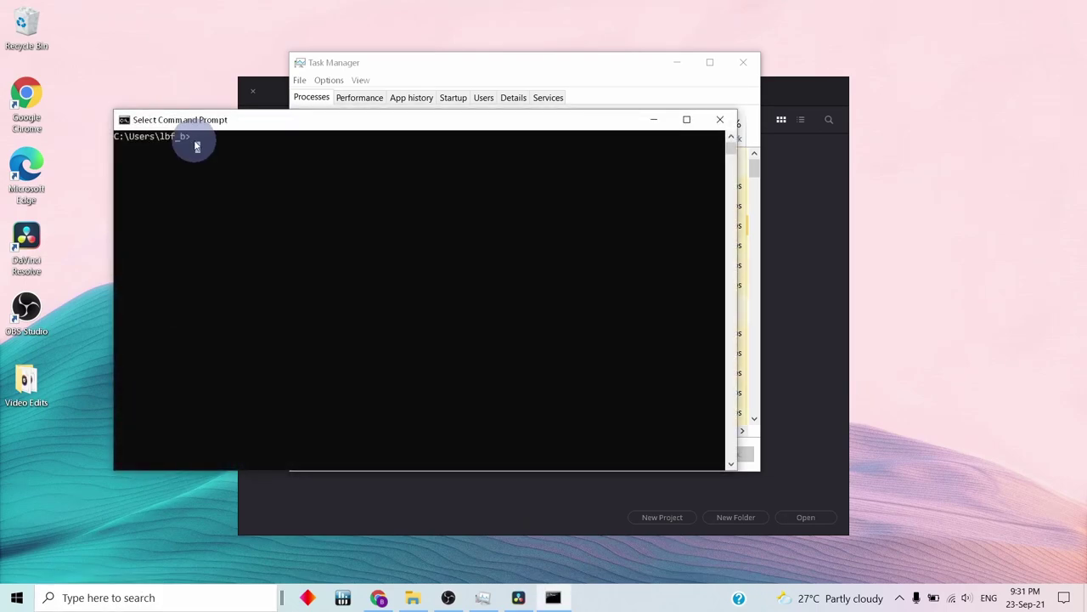
{"action": "right_click", "coordinate": [194, 144]}
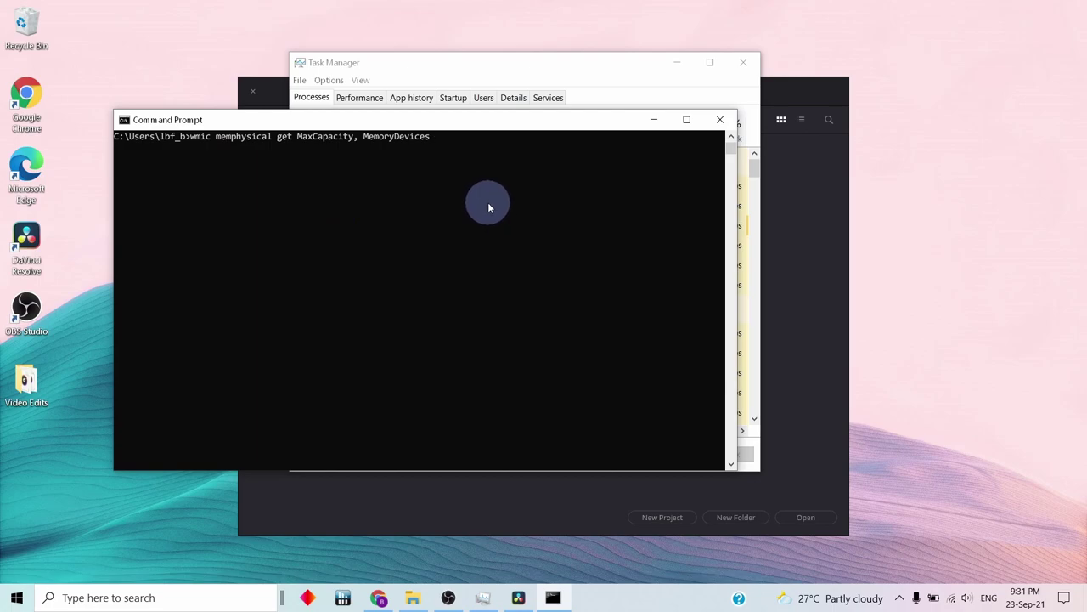
{"action": "key", "text": "Return"}
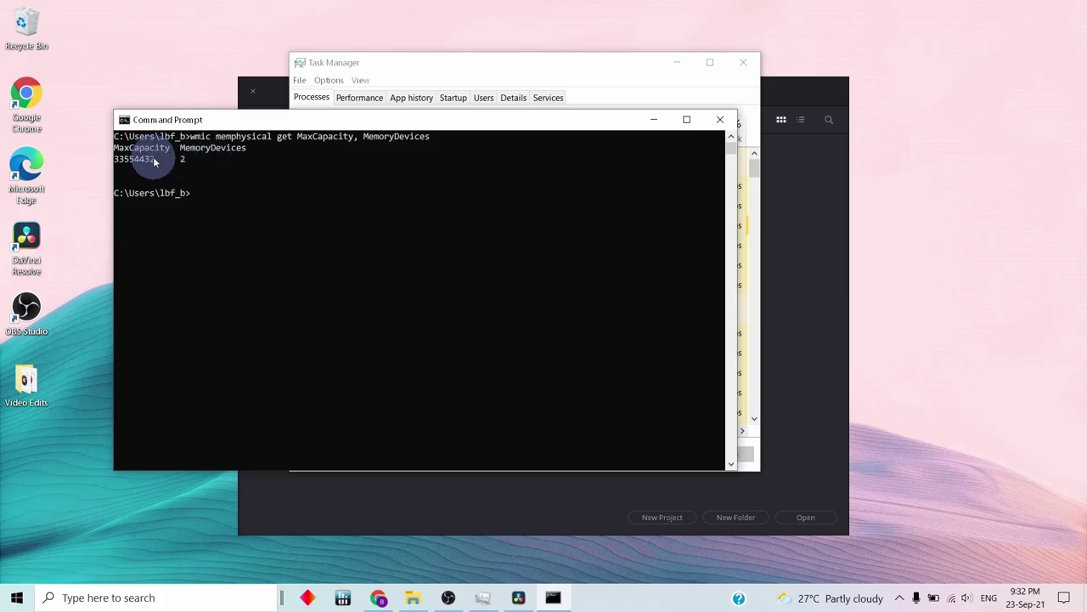
{"action": "left_click_drag", "start_coordinate": [154, 162], "coordinate": [120, 167]}
{"action": "right_click", "coordinate": [178, 255]}
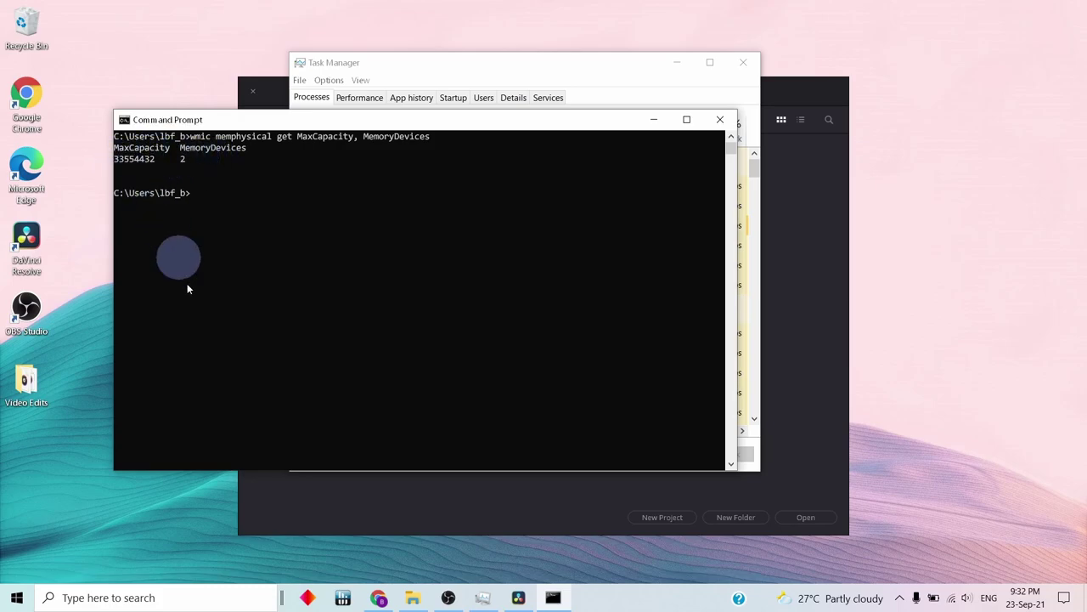
In a new Chrome tab, convert 33554432 kilobytes to GB (33.554432), then minimize Chrome
{"action": "left_click", "coordinate": [378, 598]}
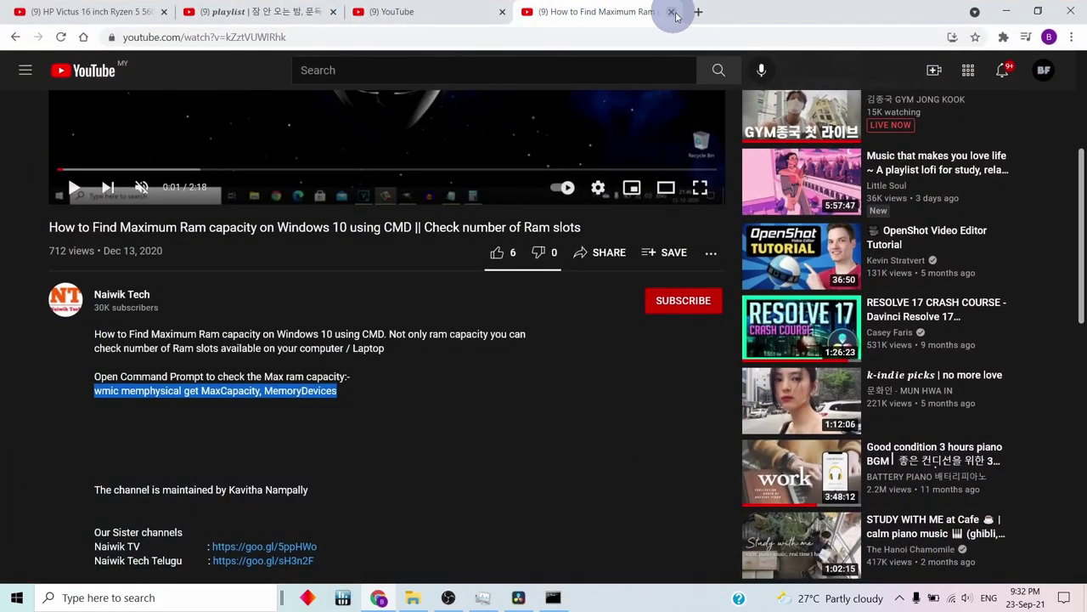
{"action": "left_click", "coordinate": [698, 12]}
{"action": "type", "text": "33554432"}
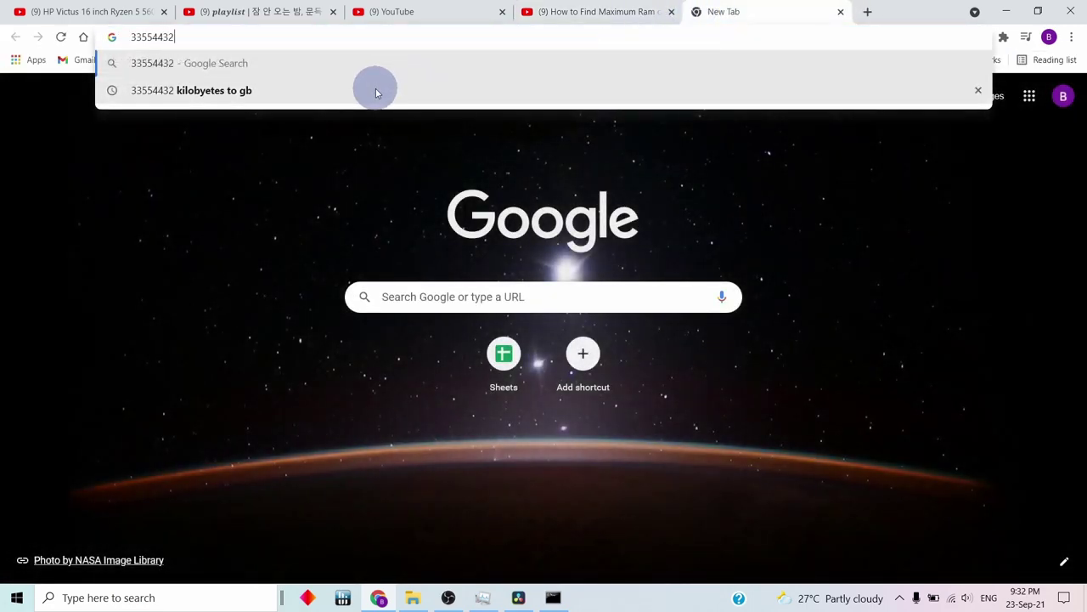
{"action": "left_click", "coordinate": [376, 90]}
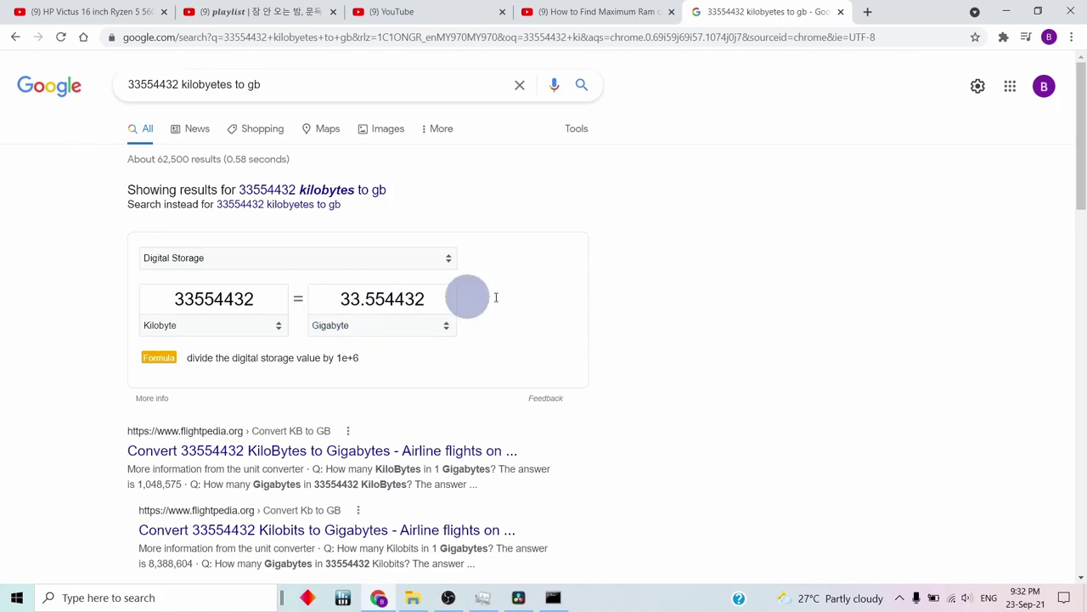
{"action": "left_click", "coordinate": [1004, 11]}
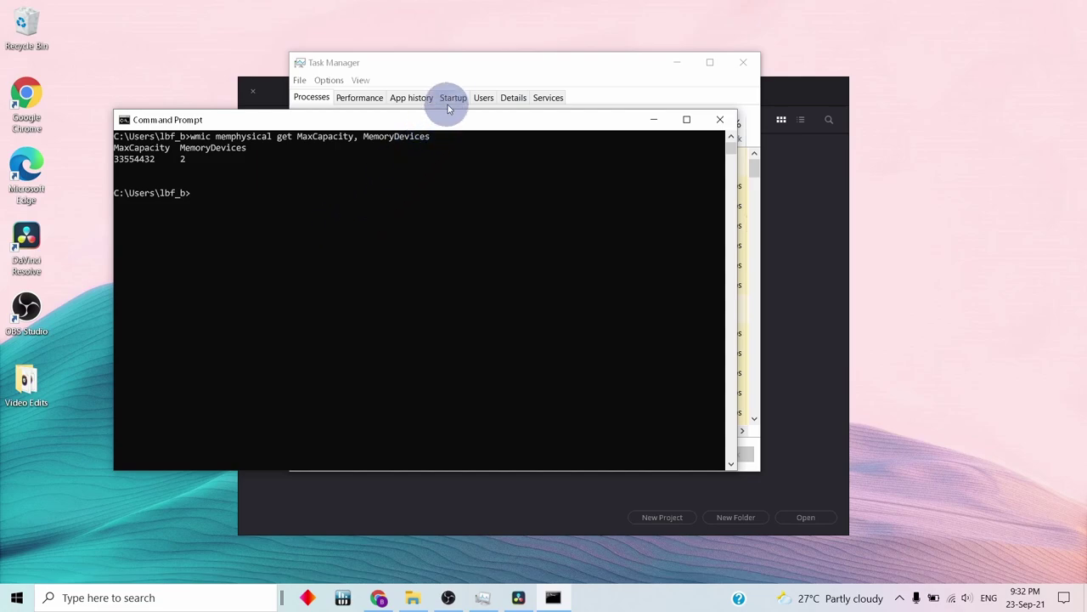
Bring Task Manager's Processes list to the front, showing 80% memory and DaVinci Resolve at 1,539.8 MB
{"action": "left_click", "coordinate": [473, 80]}
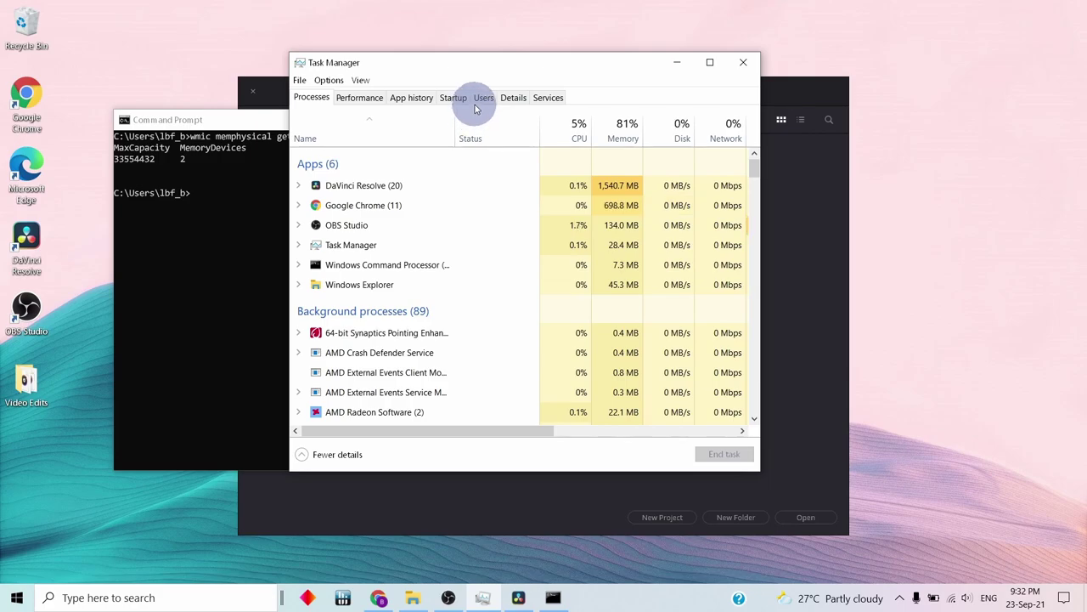
{"action": "left_click", "coordinate": [359, 97]}
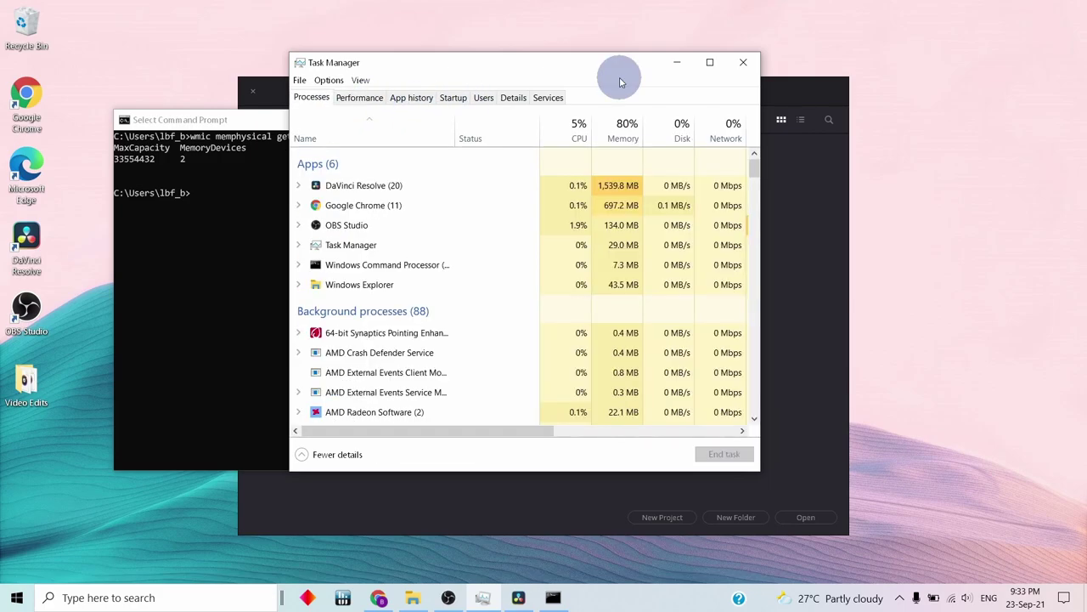
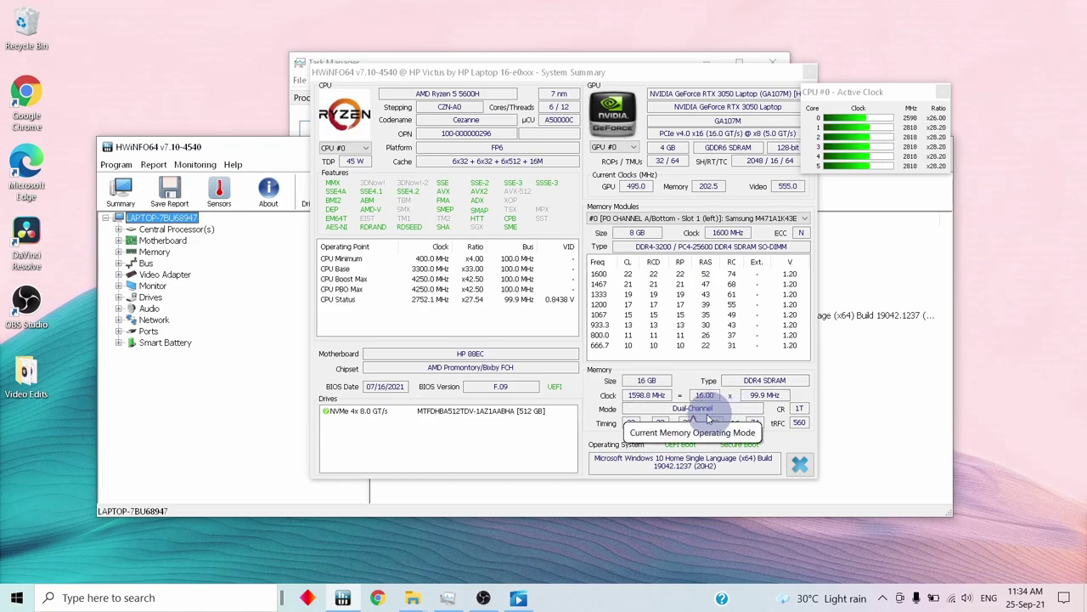
{"action": "double_click", "coordinate": [707, 409]}
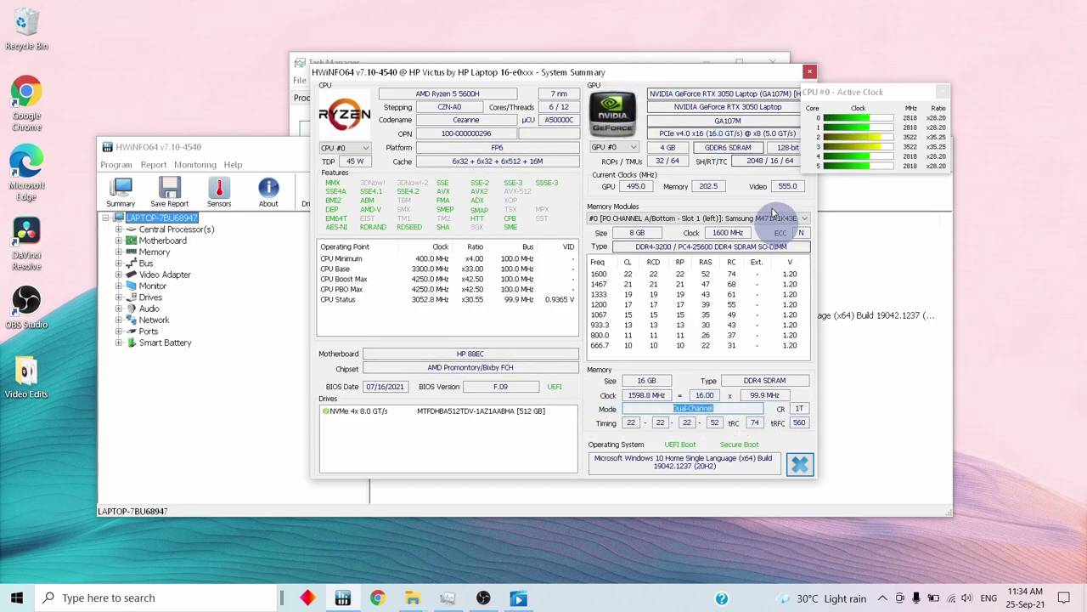
{"action": "left_click", "coordinate": [666, 62]}
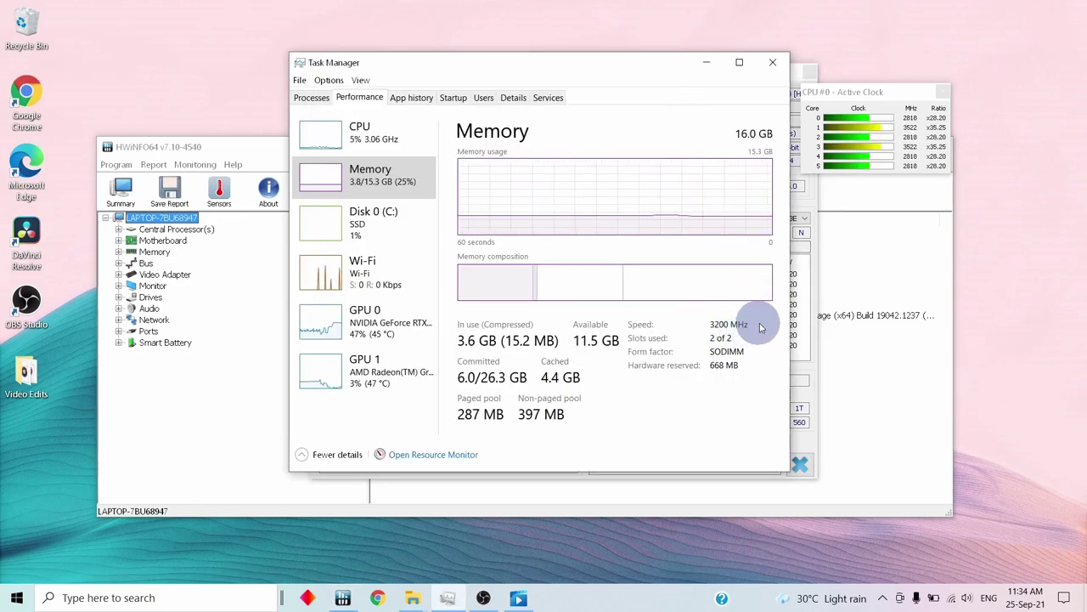
{"action": "left_click", "coordinate": [793, 326]}
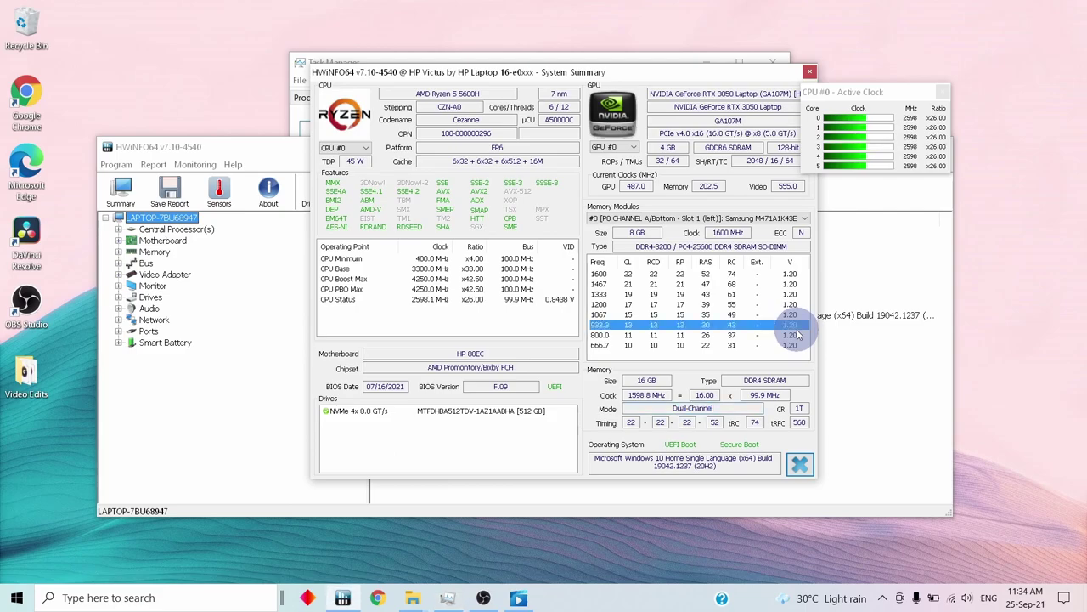